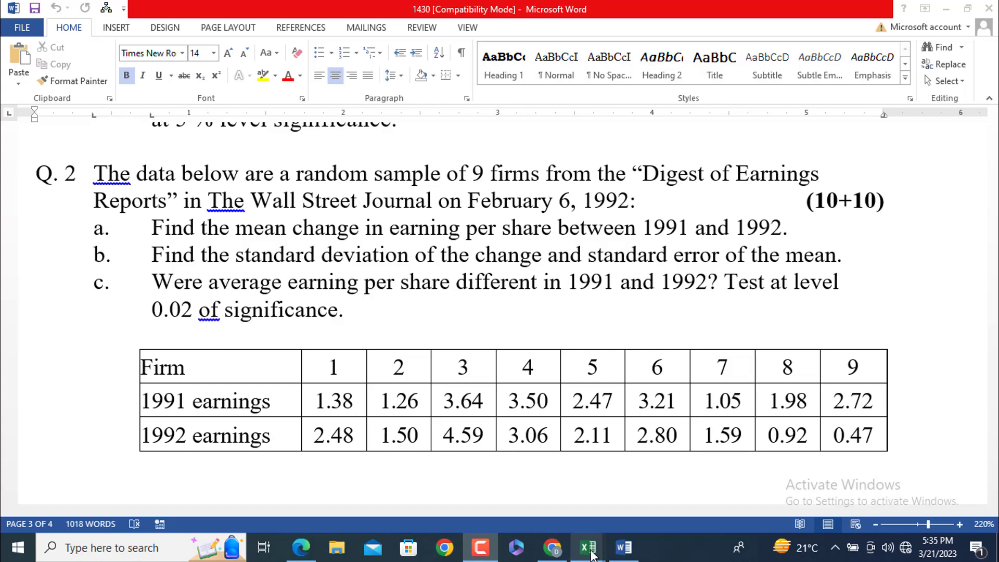
Step: Bring the 1430 Assignments workbook forward and review the D11 total =SUM(D2:D10), which gives -1.69
mouse_move(592, 553)
left_click(649, 501)
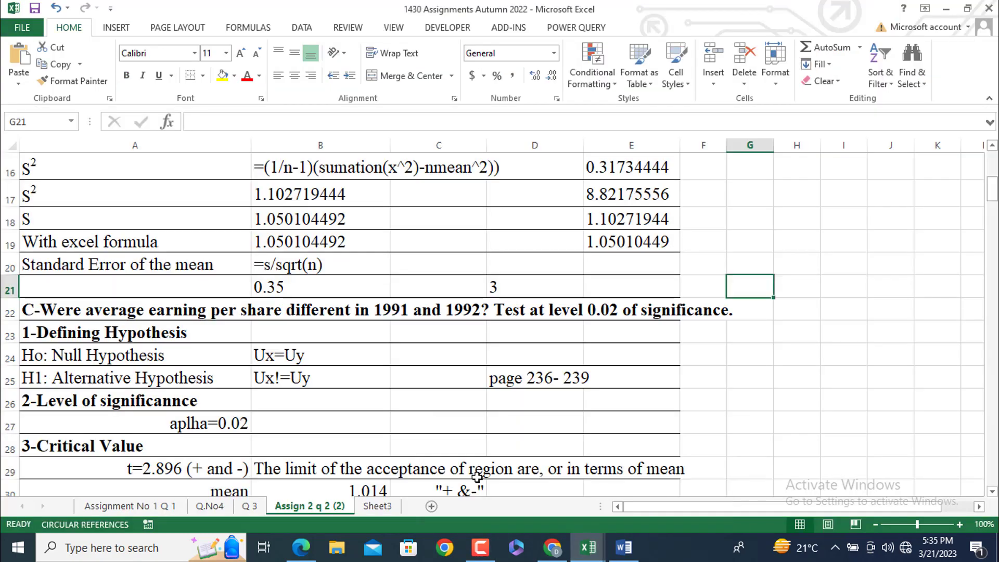
scroll(309, 392, "up", 5)
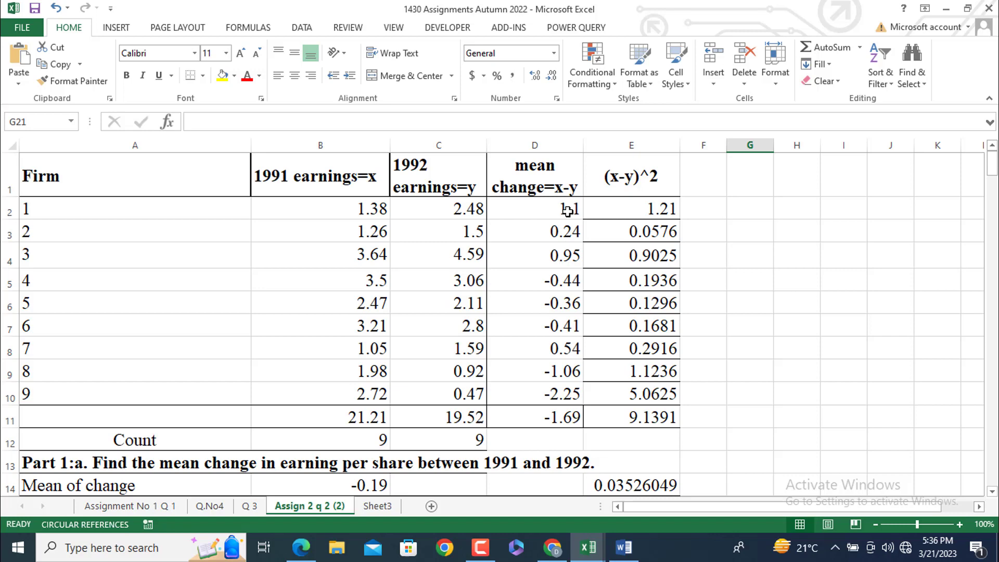
left_click(569, 417)
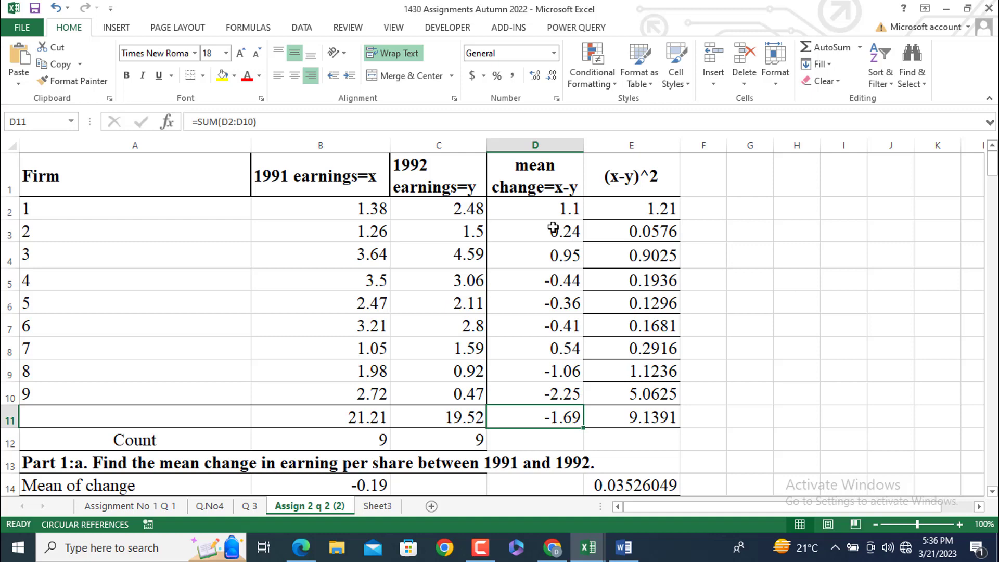
Step: Make the row 11 totals in B11:E11 (21.21, 19.52, -1.69, 9.1391) bold
left_click(651, 208)
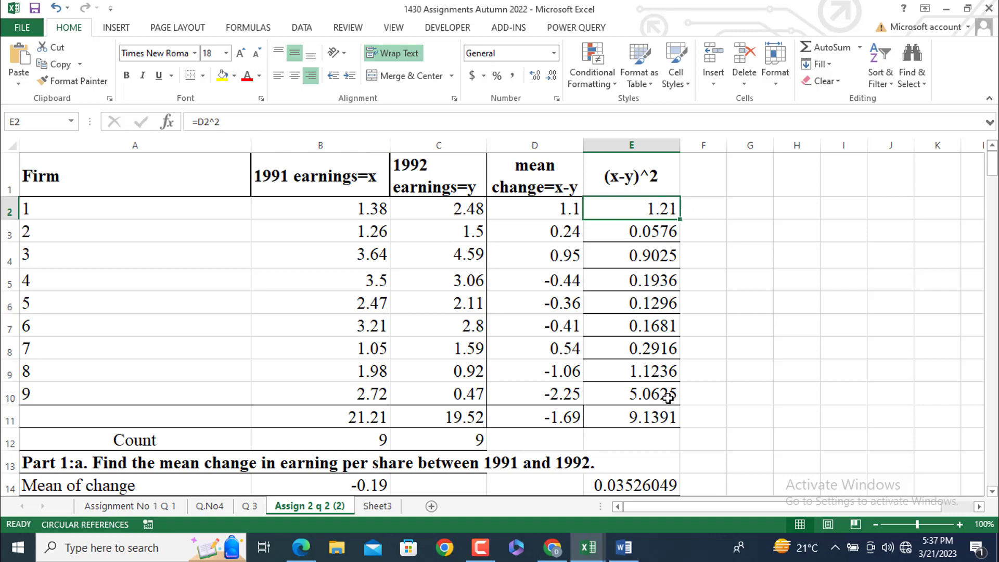
left_click_drag(370, 417, 632, 418)
key("ctrl+b")
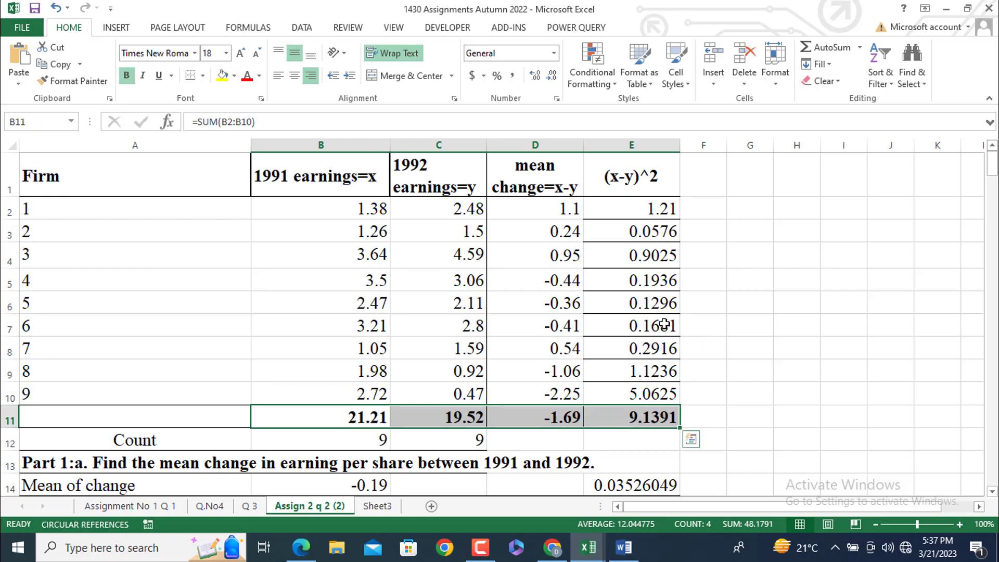
left_click(728, 316)
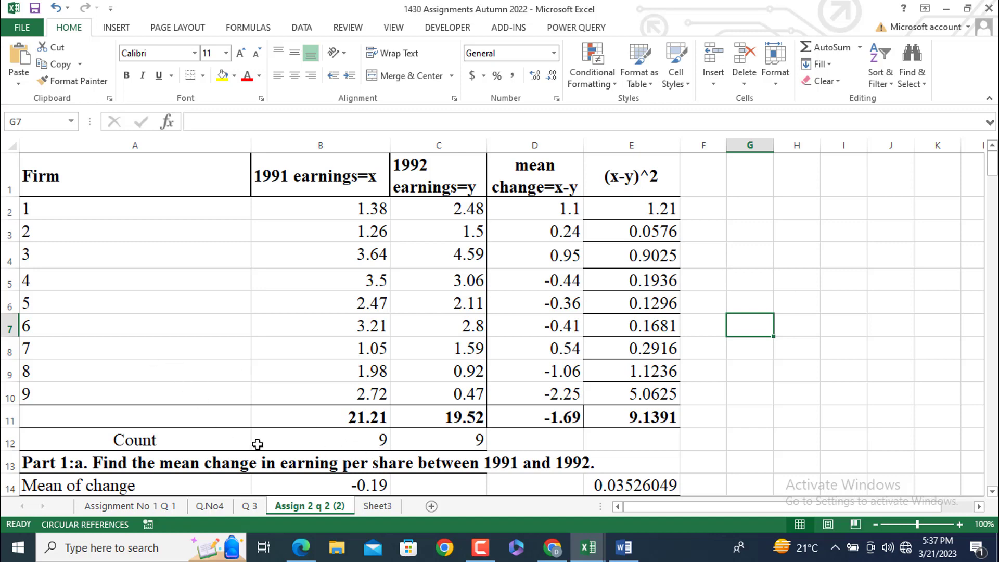
left_click(154, 442)
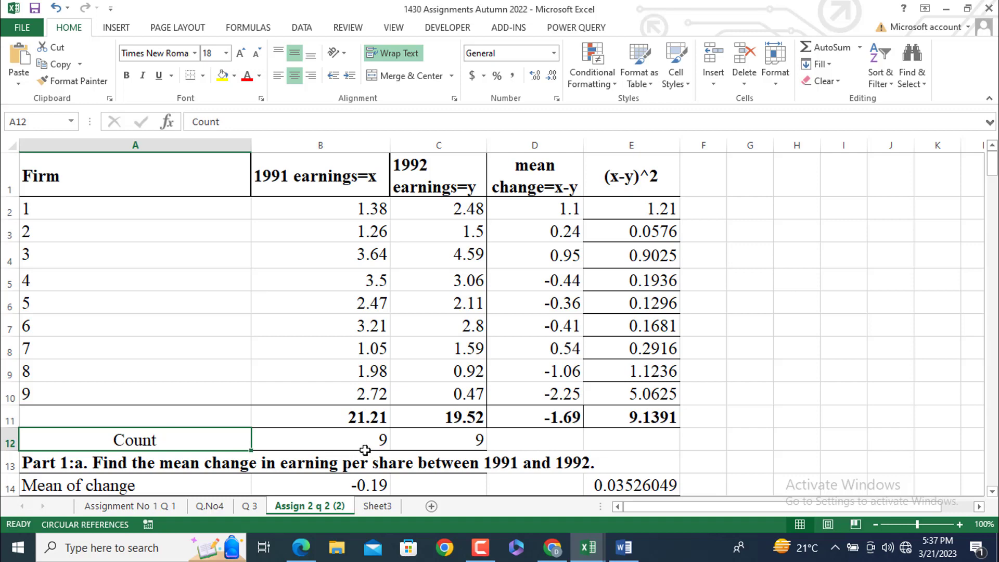
scroll(346, 422, "down", 1)
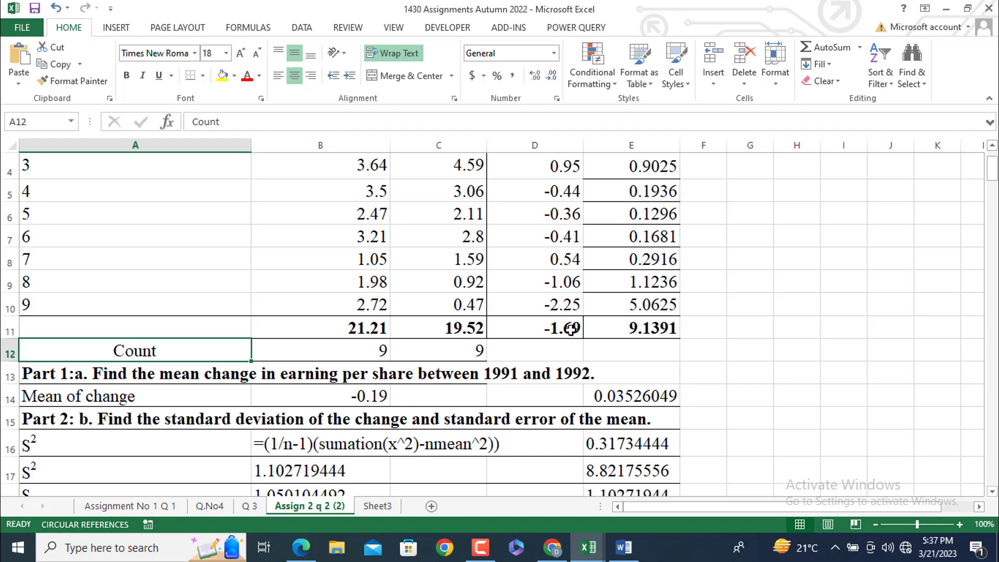
left_click(373, 396)
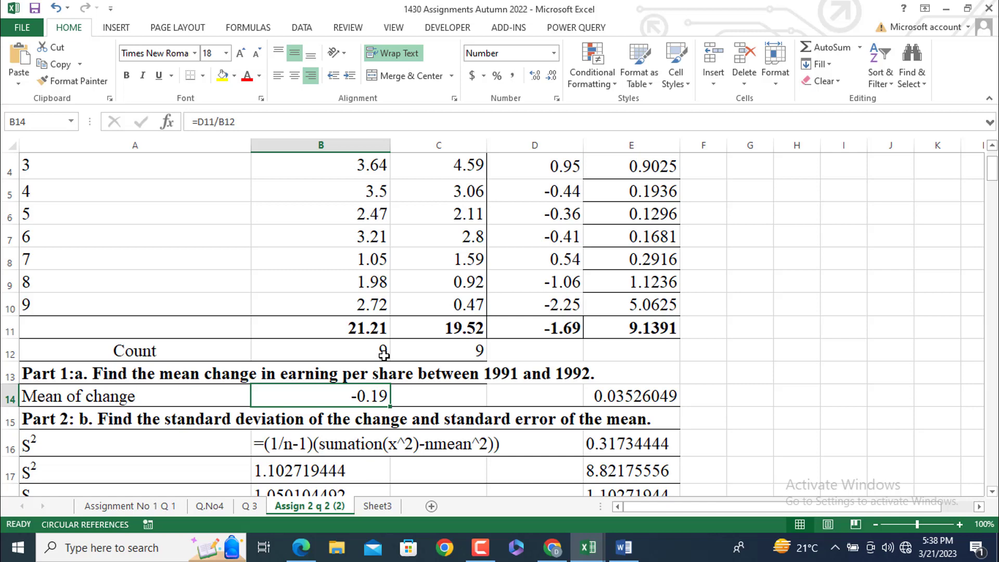
scroll(384, 354, "down", 1)
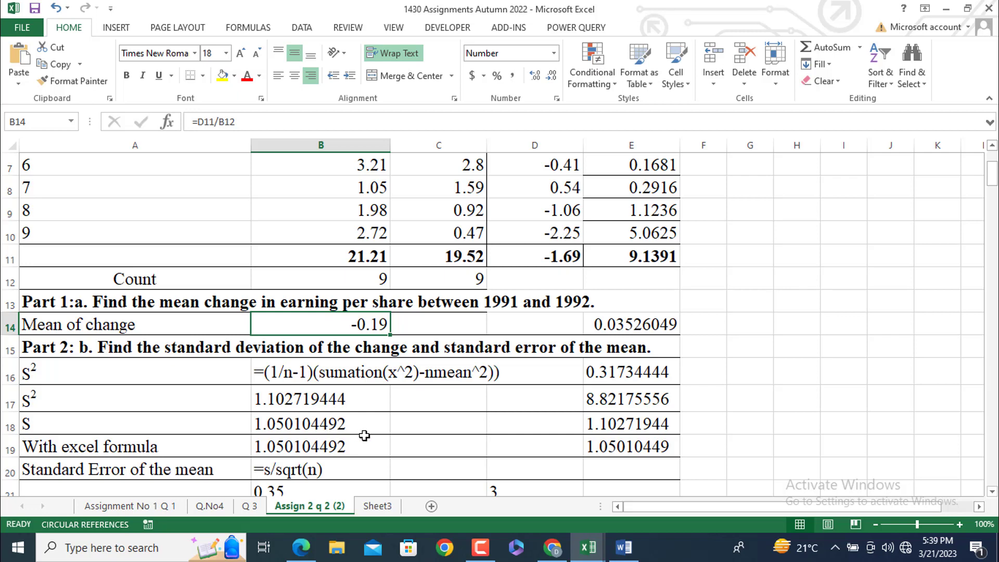
Step: Reduce B17:B19 to three decimals, so S², S and the Excel-formula S read 1.103, 1.050 and 1.050
left_click(299, 421)
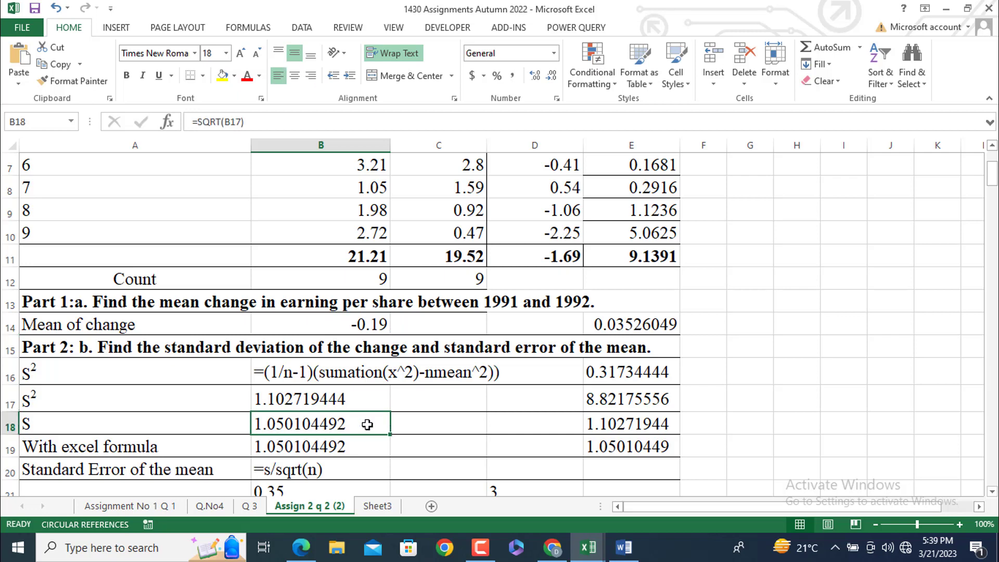
left_click(471, 455)
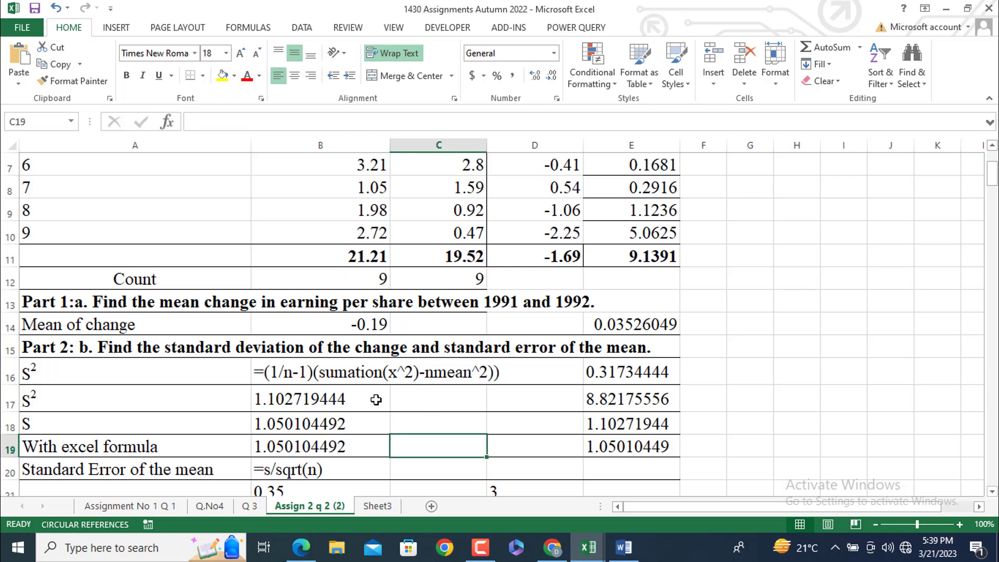
left_click(372, 400)
left_click_drag(371, 416, 368, 444)
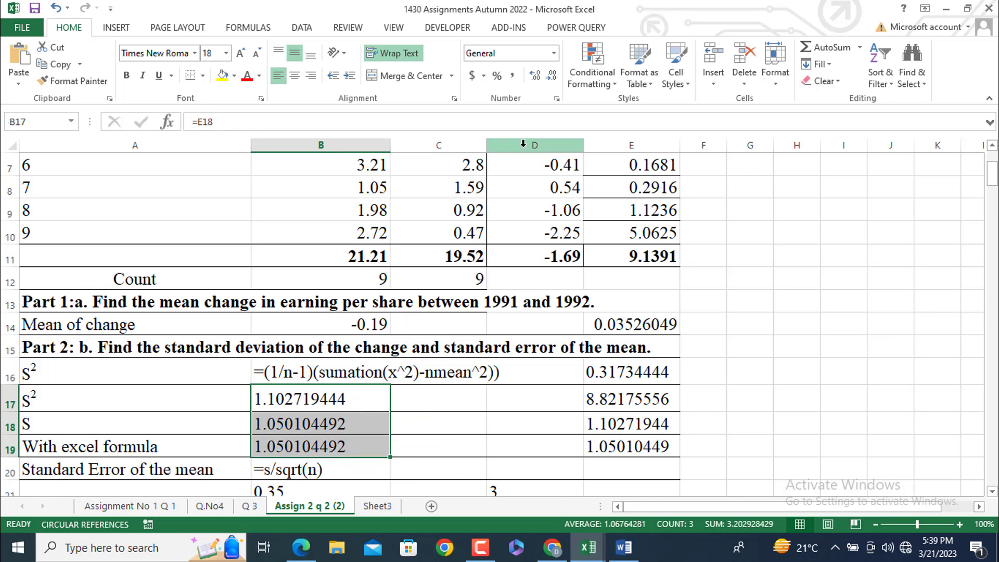
left_click(552, 77)
left_click(552, 77)
left_click(552, 77)
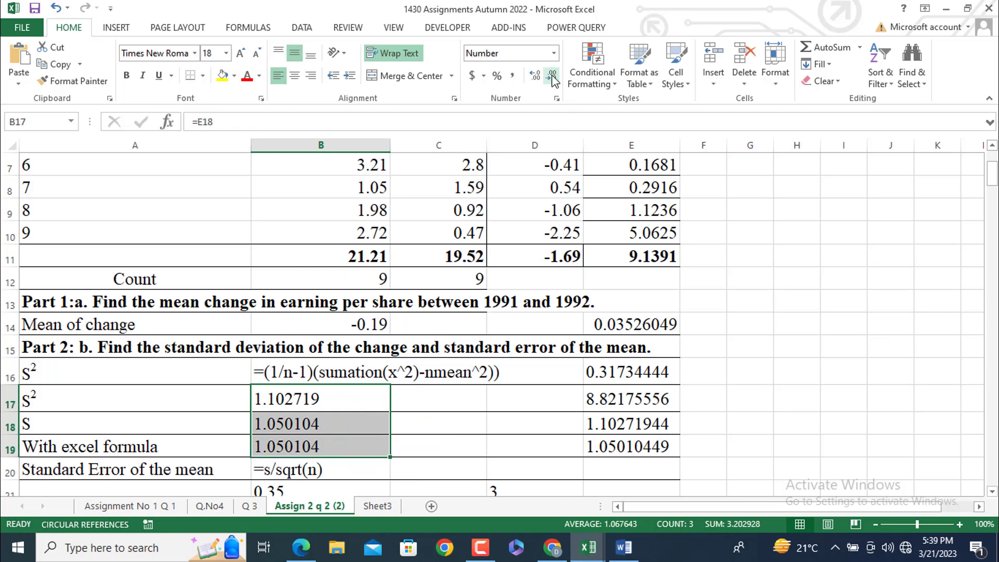
left_click(552, 77)
left_click(552, 77)
left_click(552, 77)
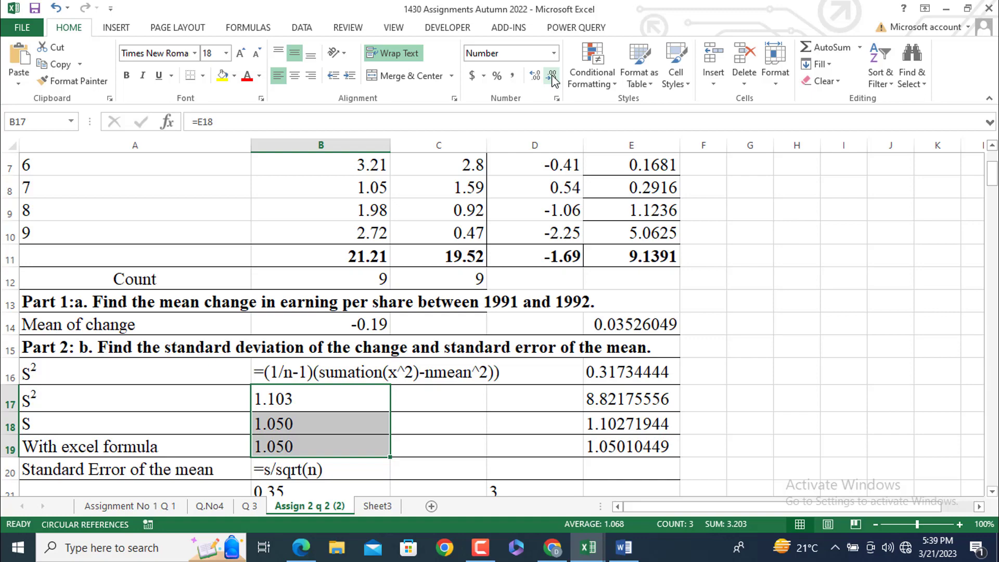
scroll(562, 281, "down", 2)
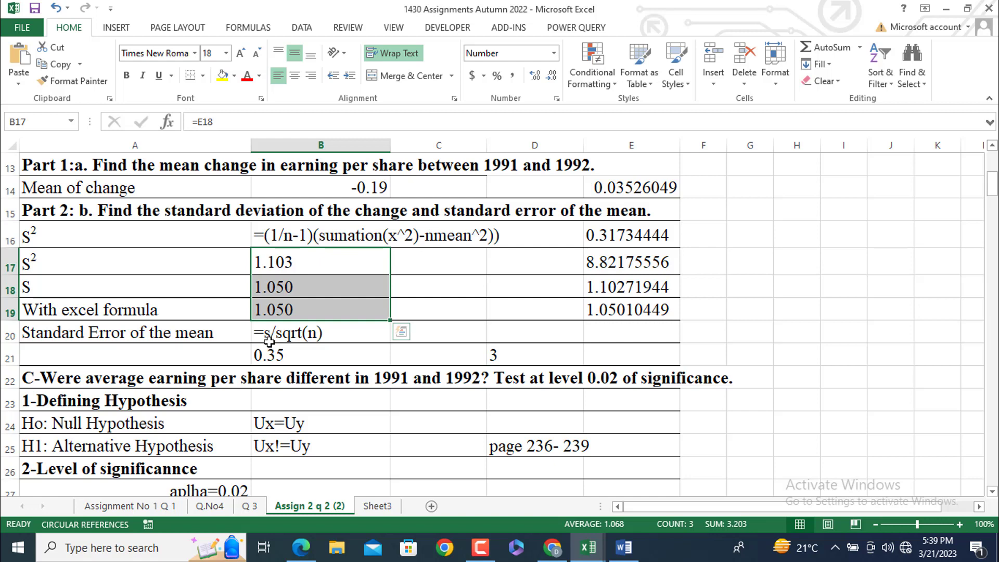
left_click(401, 331)
left_click(473, 310)
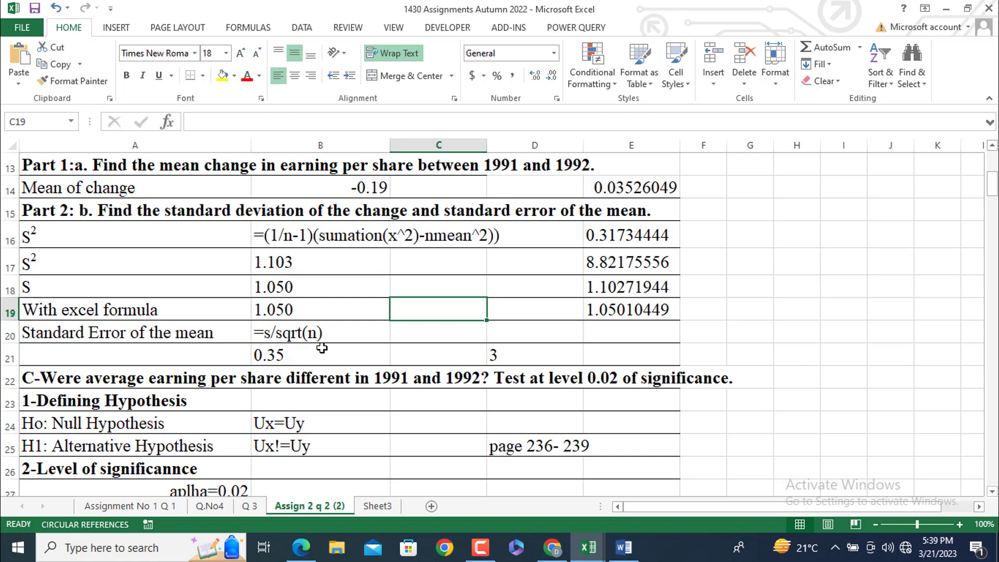
scroll(322, 348, "down", 1)
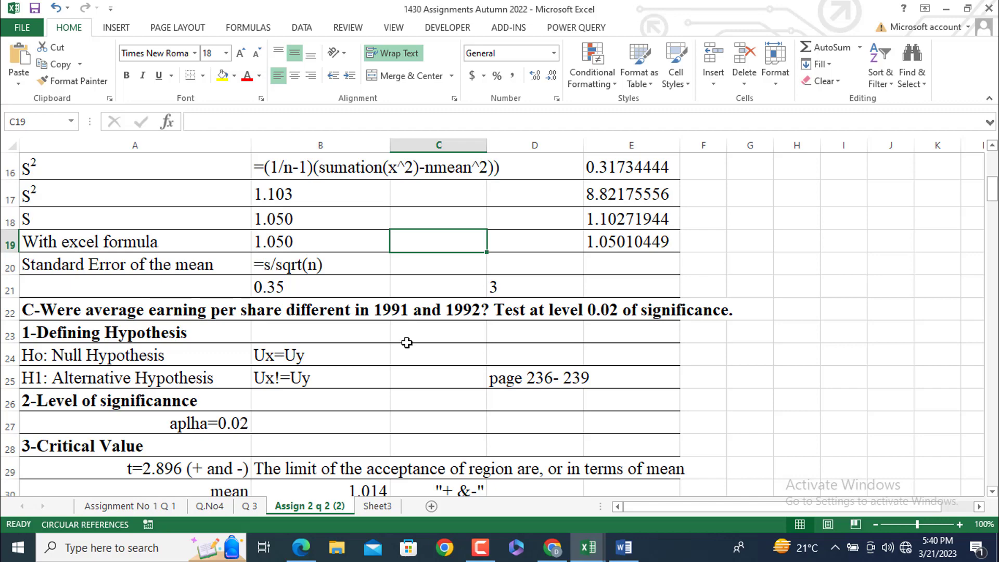
scroll(407, 343, "down", 2)
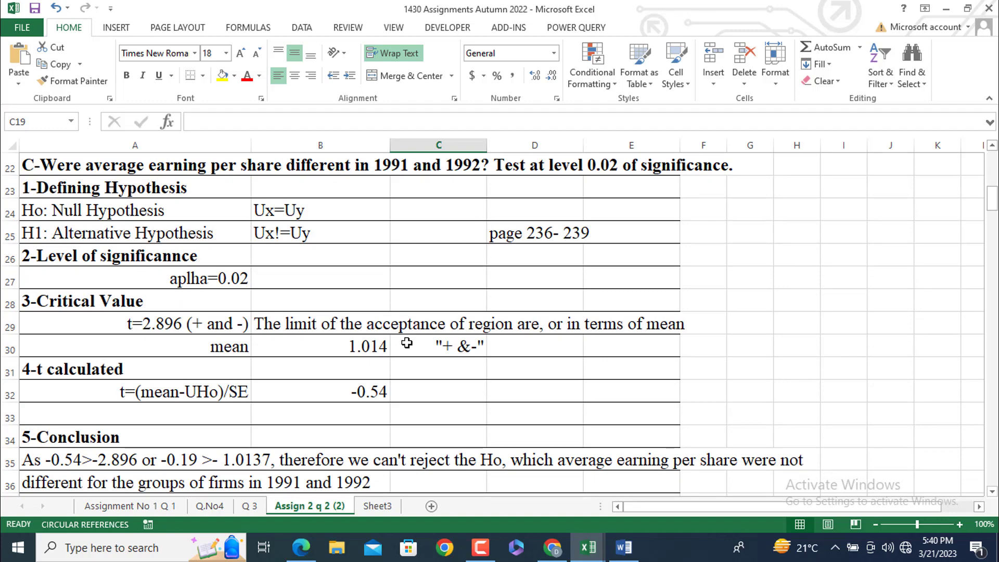
scroll(407, 342, "up", 7)
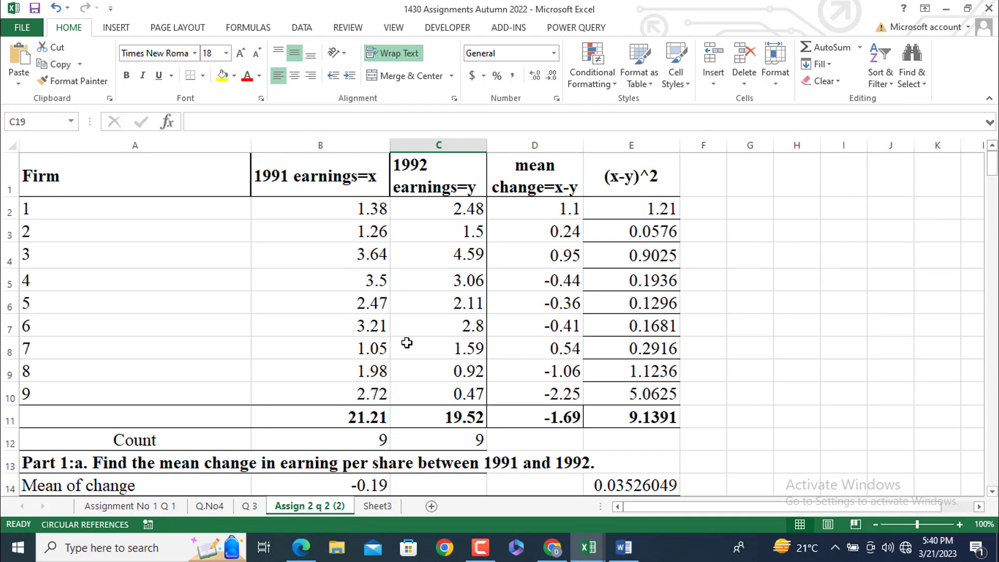
scroll(407, 343, "down", 6)
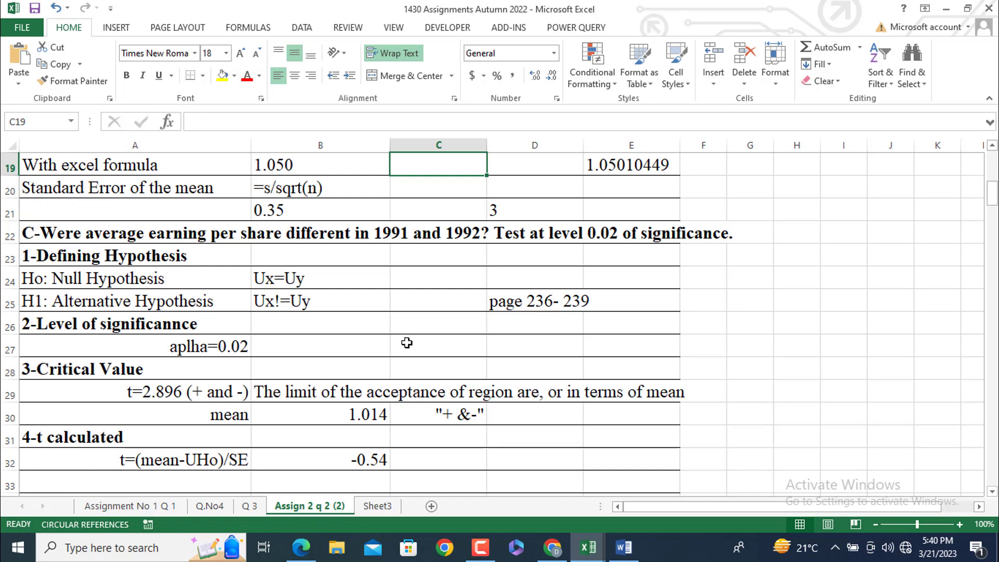
scroll(407, 342, "down", 1)
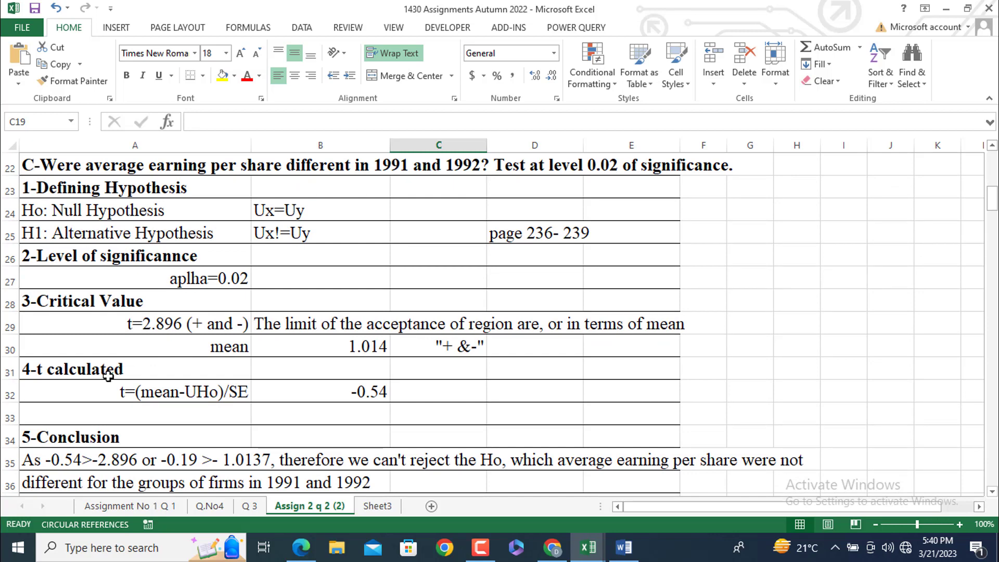
scroll(108, 376, "down", 2)
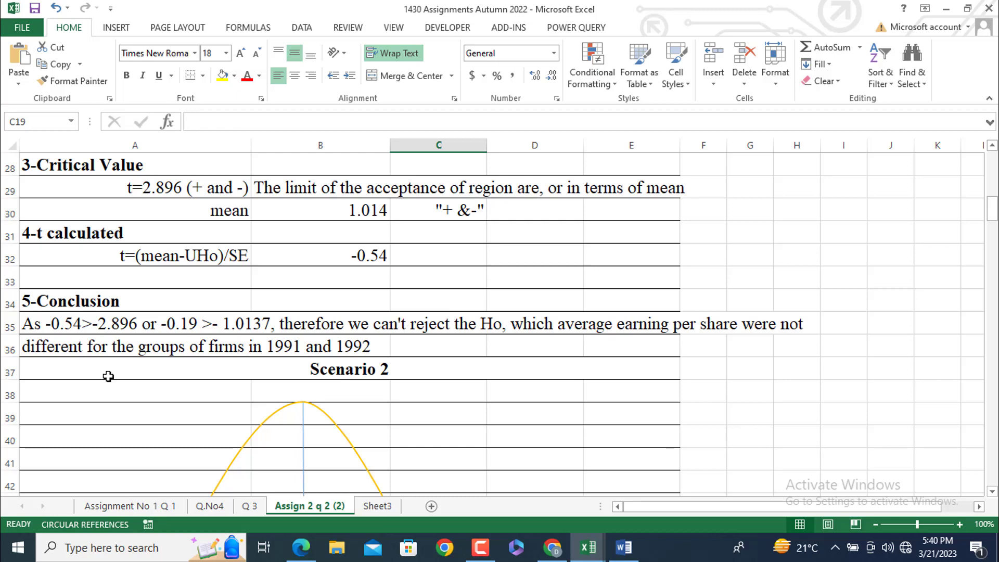
scroll(108, 376, "up", 2)
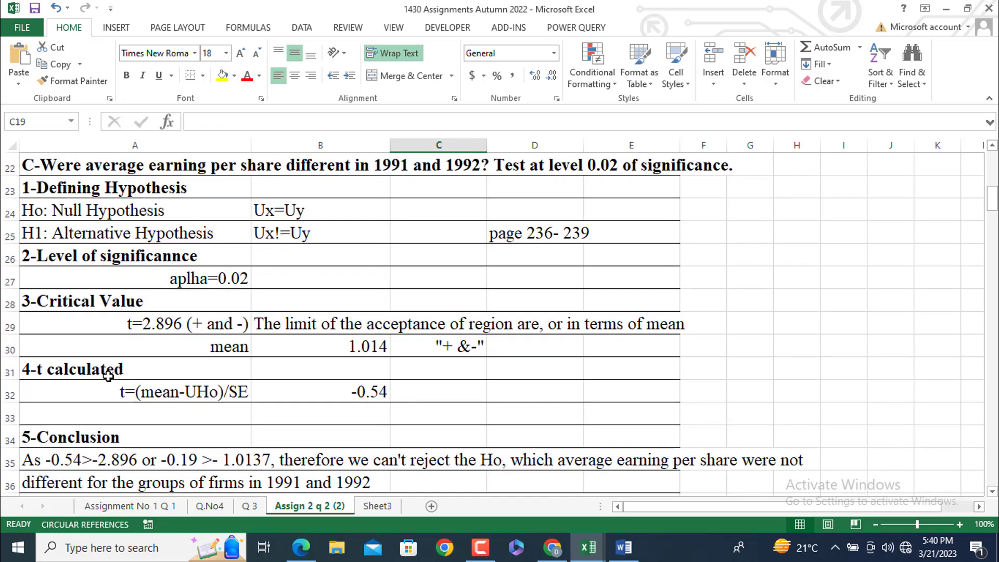
scroll(108, 375, "up", 1)
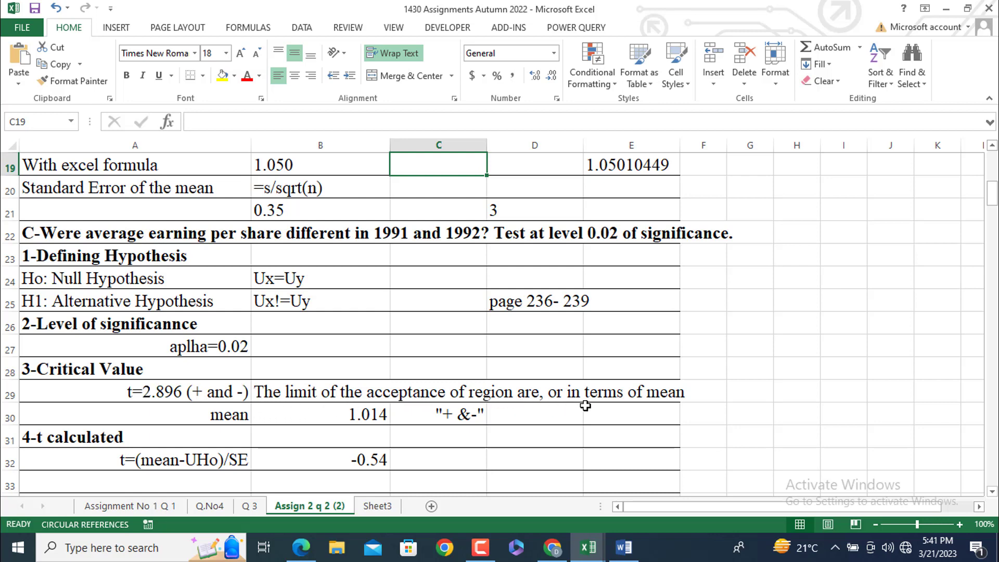
left_click(373, 420)
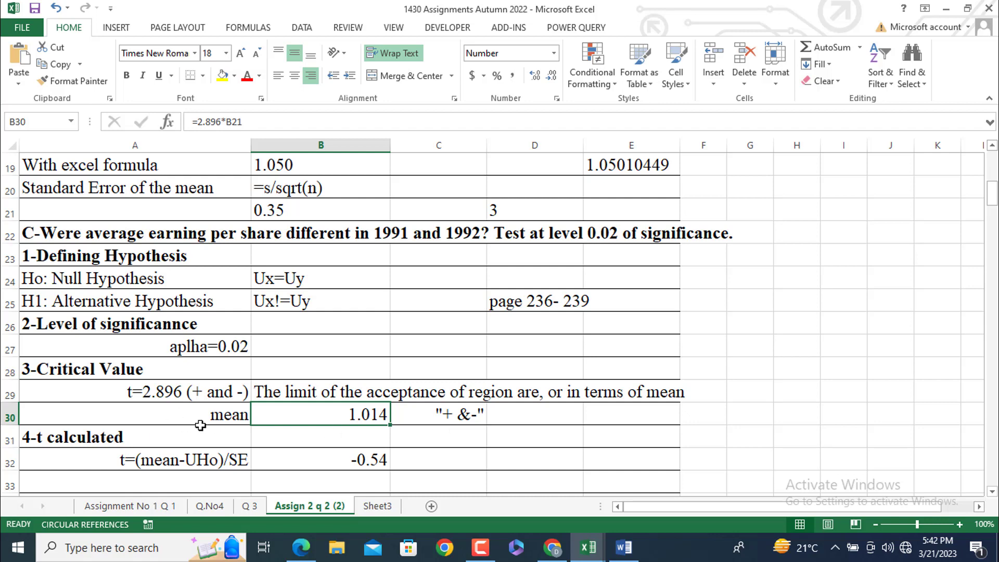
scroll(188, 452, "down", 1)
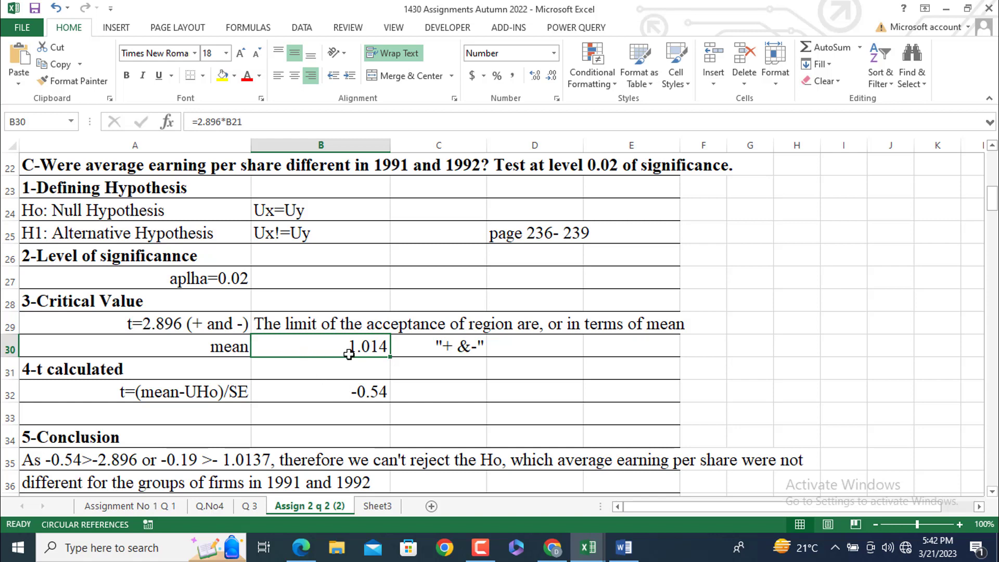
scroll(349, 354, "down", 1)
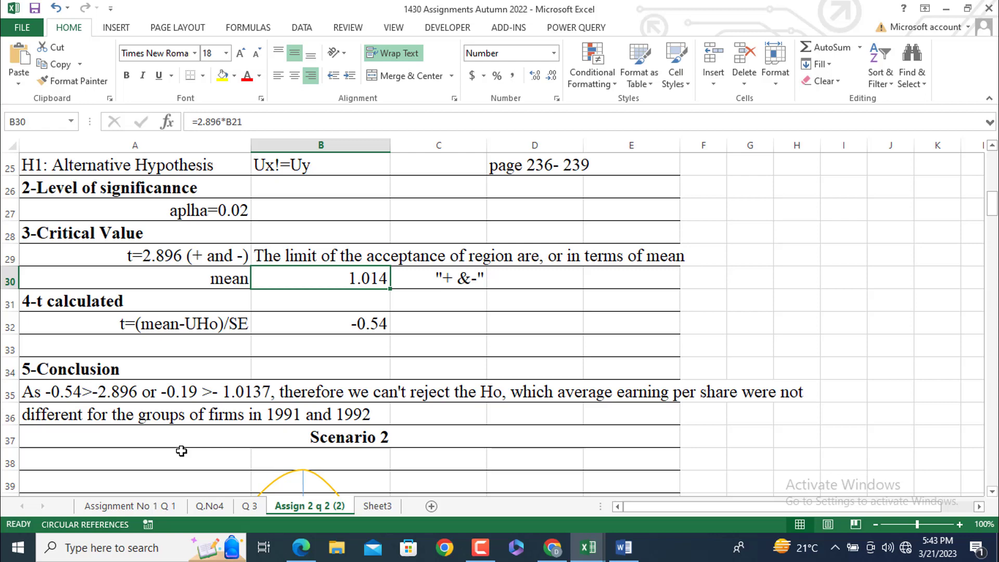
Step: Delete the Scenario 2 heading in A37
scroll(181, 451, "down", 1)
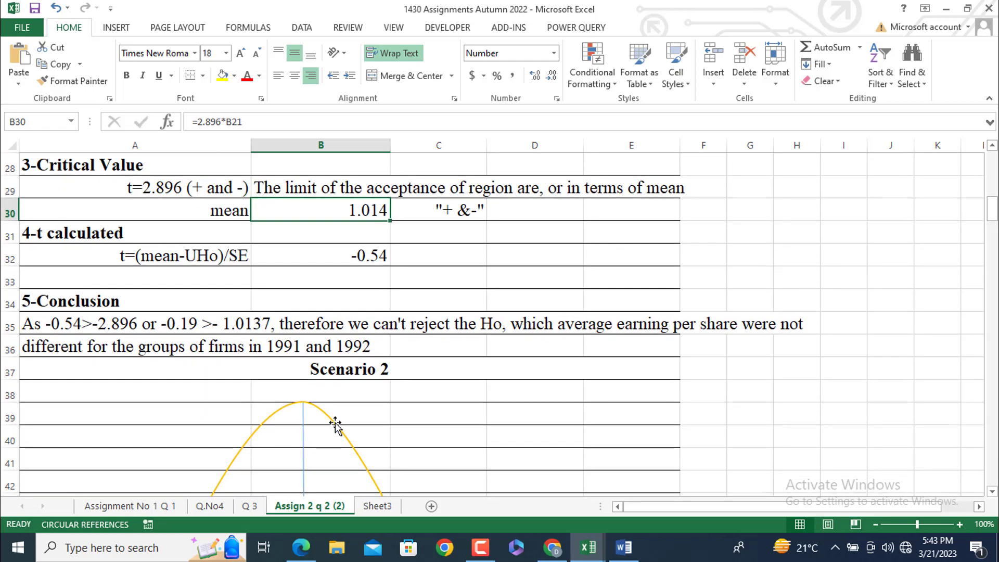
left_click(366, 369)
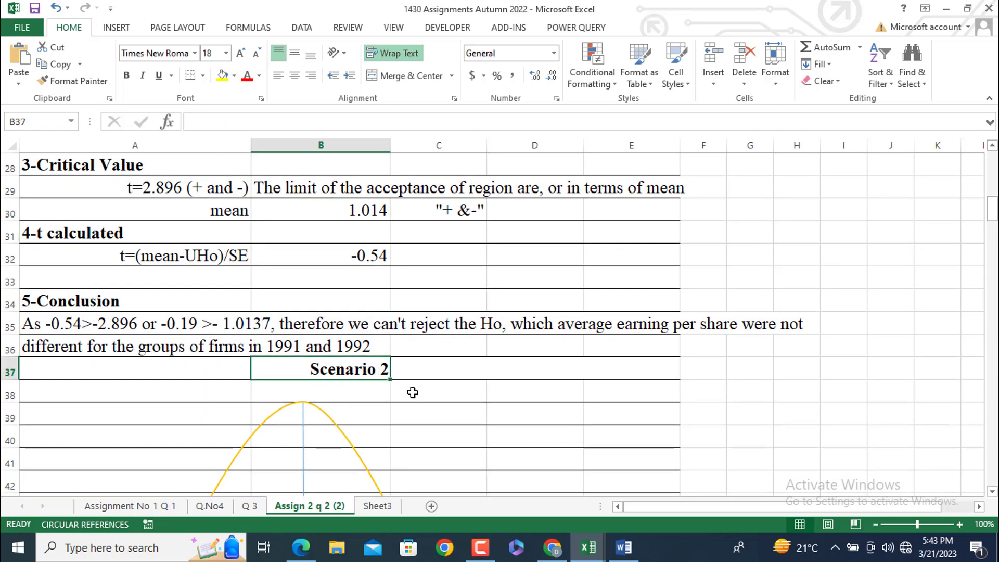
left_click(451, 424)
left_click(364, 373)
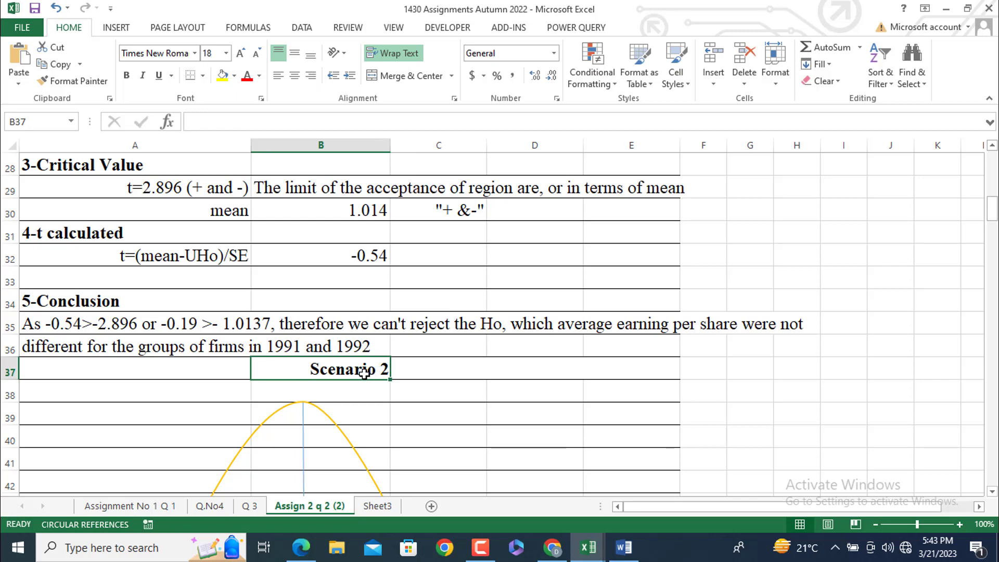
left_click(148, 370)
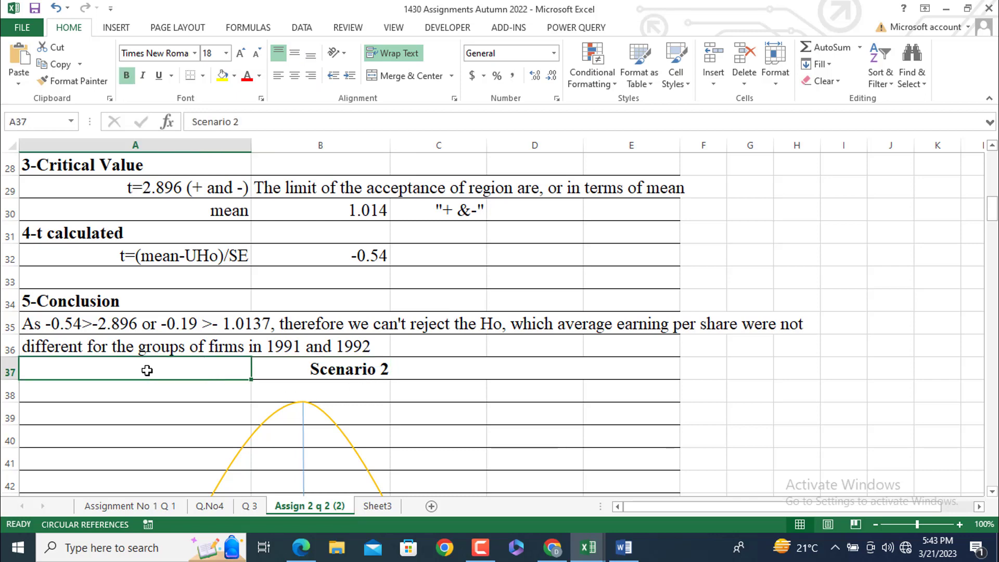
key("Delete")
Step: Right-align the -2.86 label in A49 and left-align the 2.86 label in C49 under the curve
scroll(190, 379, "down", 3)
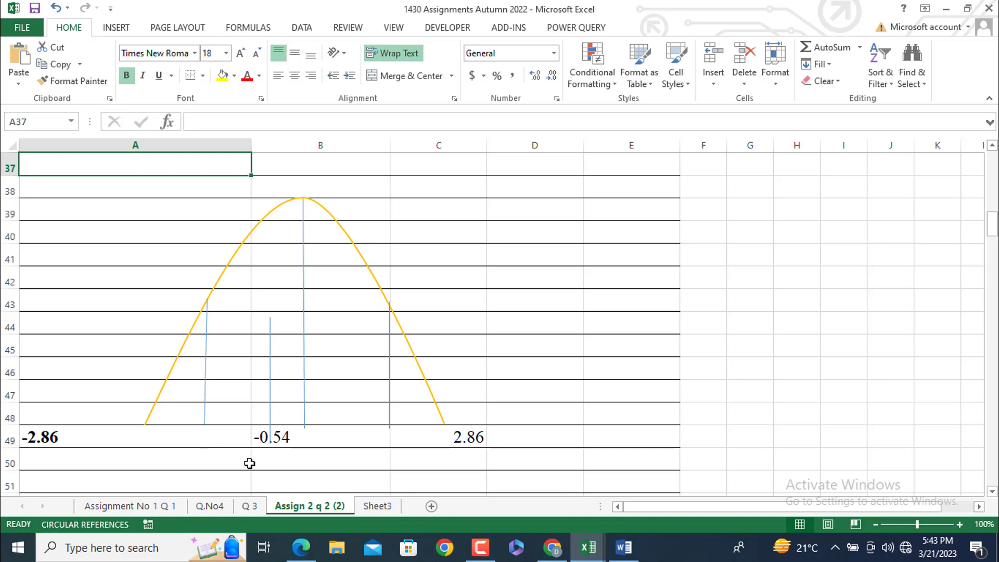
left_click(50, 440)
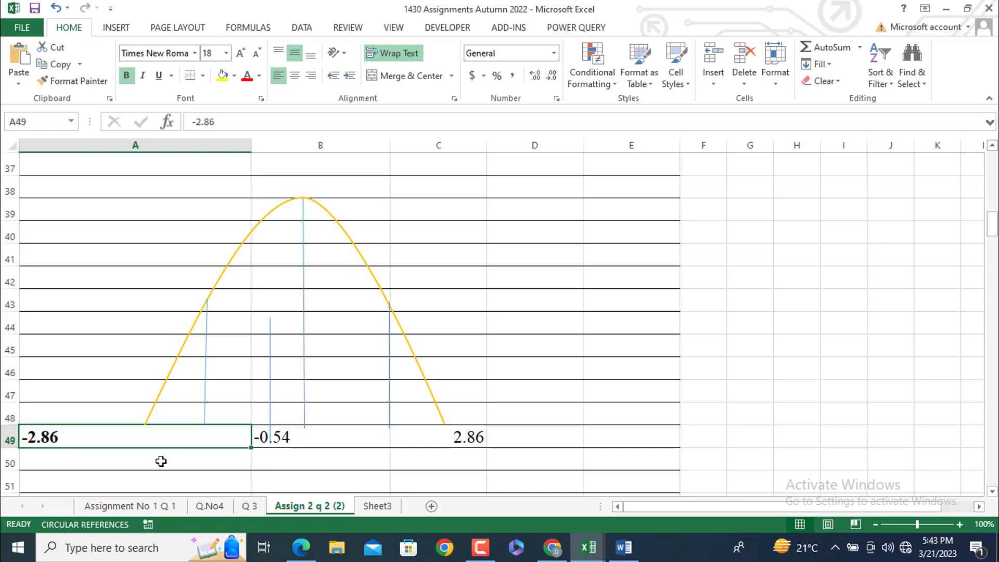
left_click(311, 79)
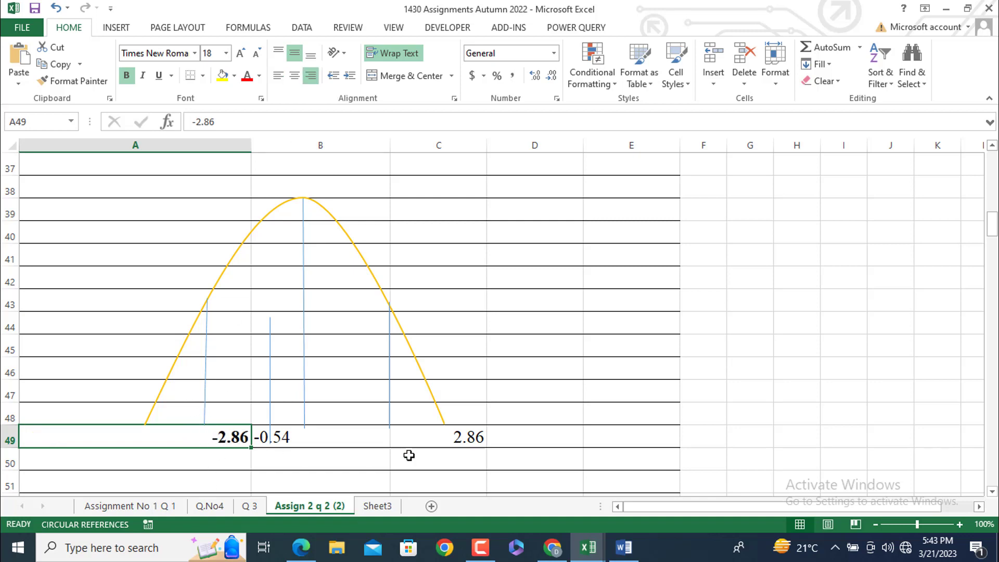
left_click(470, 445)
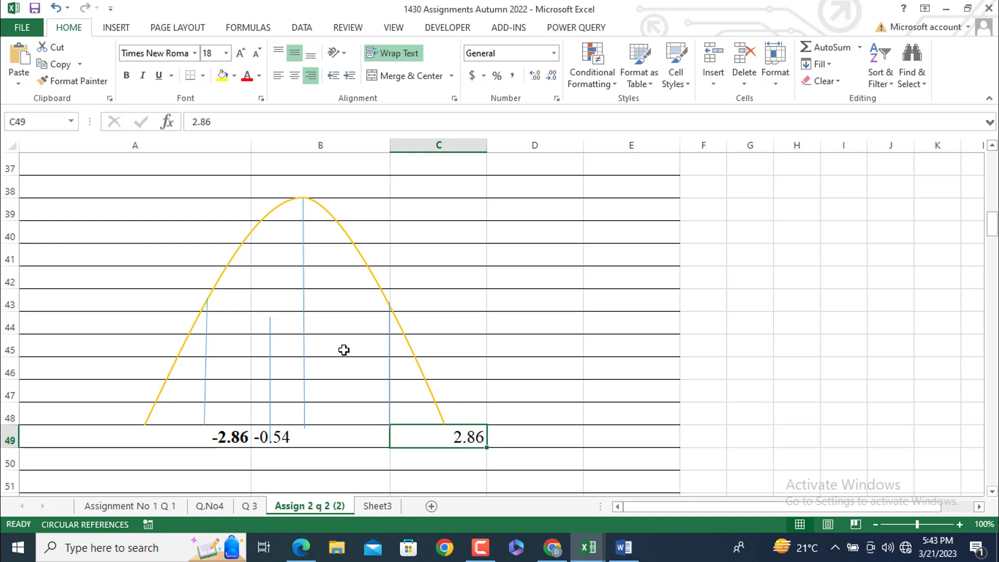
left_click(279, 76)
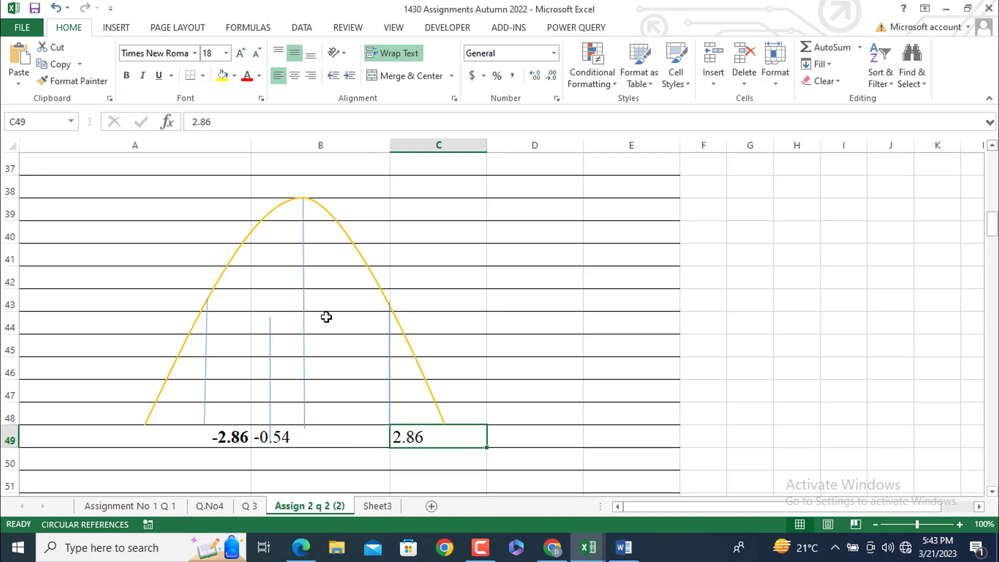
scroll(326, 316, "down", 1)
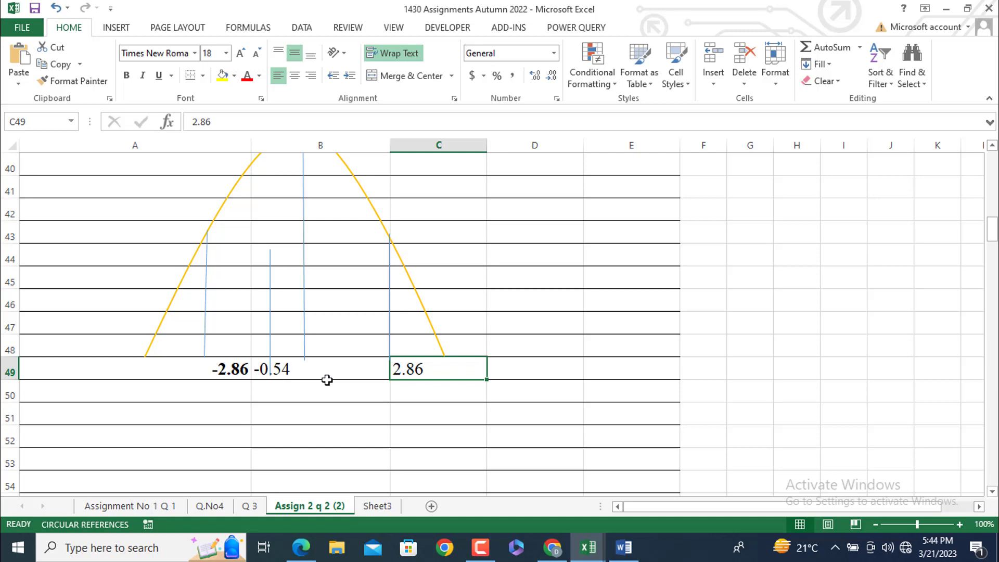
scroll(327, 380, "up", 2)
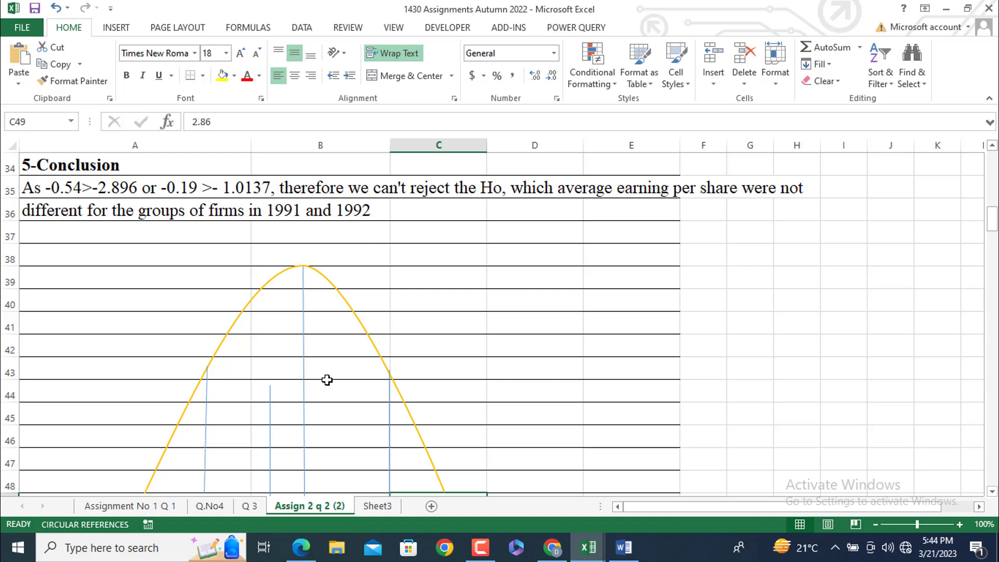
scroll(327, 380, "up", 2)
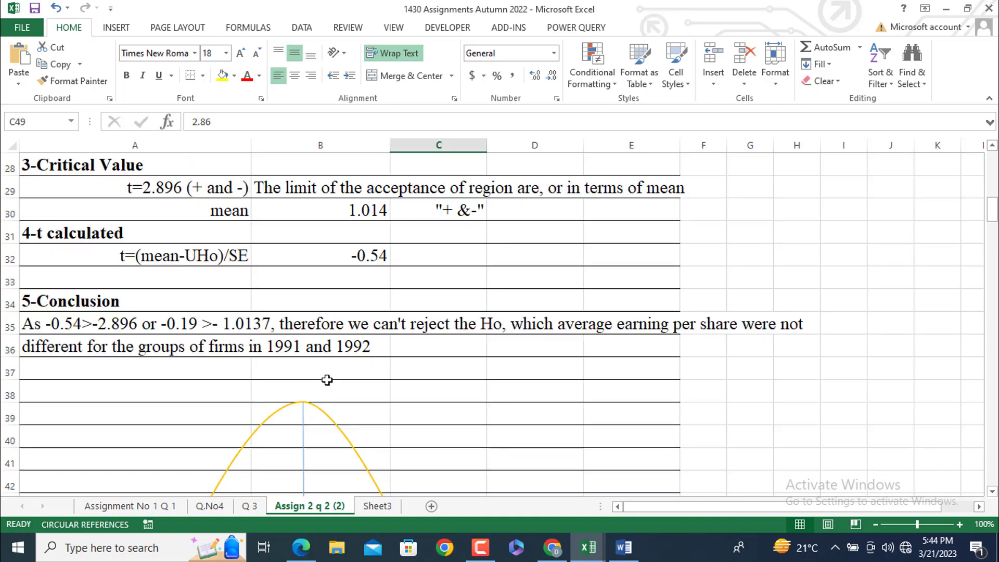
scroll(327, 380, "up", 2)
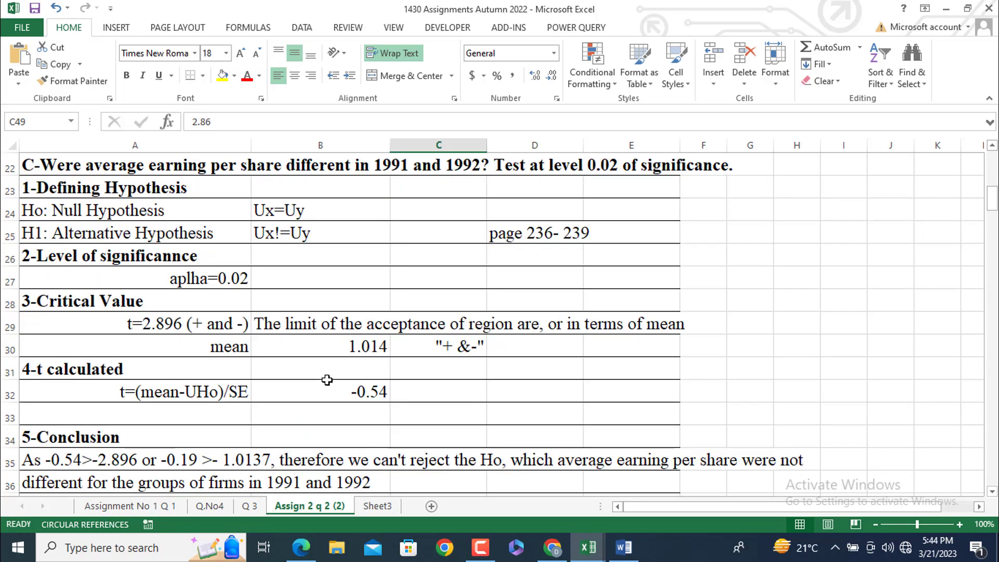